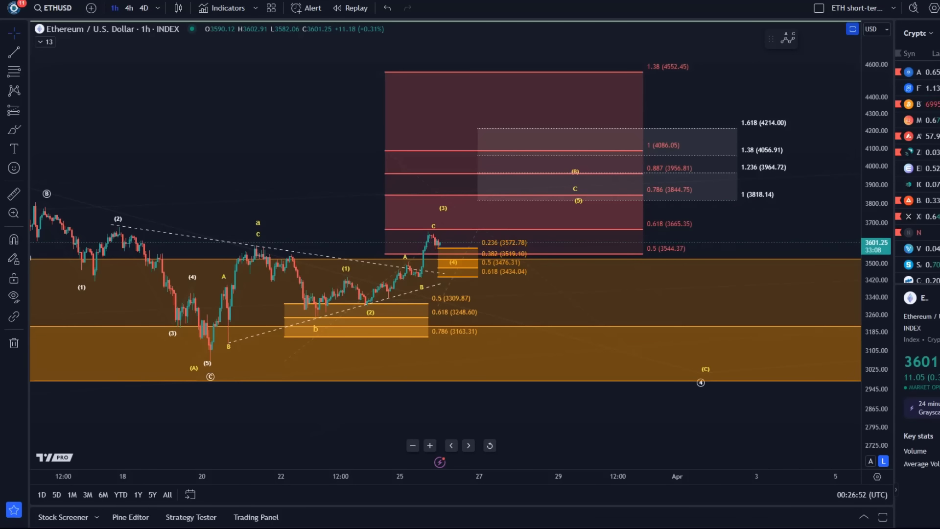
# Select the A, B, (2), C Elliott wave count and reframe the chart to show earlier history
pyautogui.scroll(-3, 423, 166)
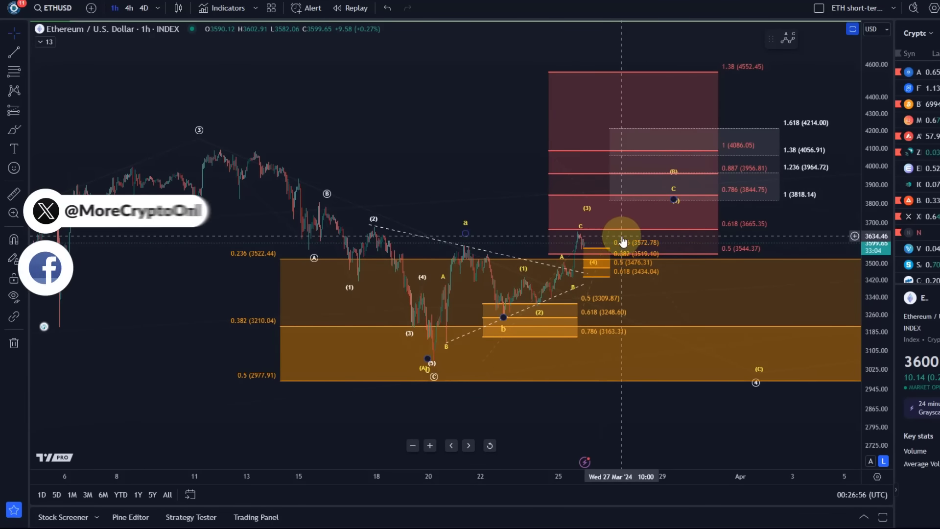
pyautogui.scroll(4, 568, 232)
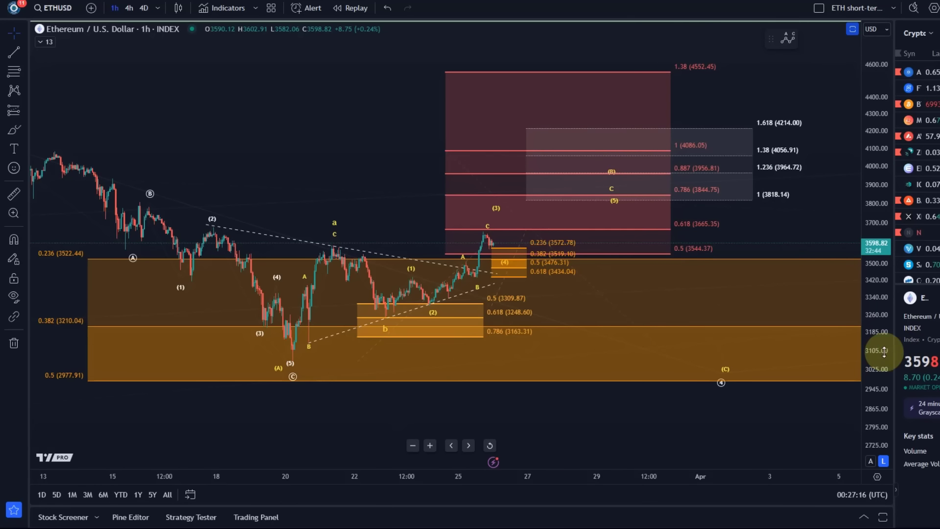
pyautogui.moveTo(878, 349)
pyautogui.mouseDown()
pyautogui.moveTo(867, 260)
pyautogui.moveTo(612, 167)
pyautogui.moveTo(613, 149)
pyautogui.mouseUp()
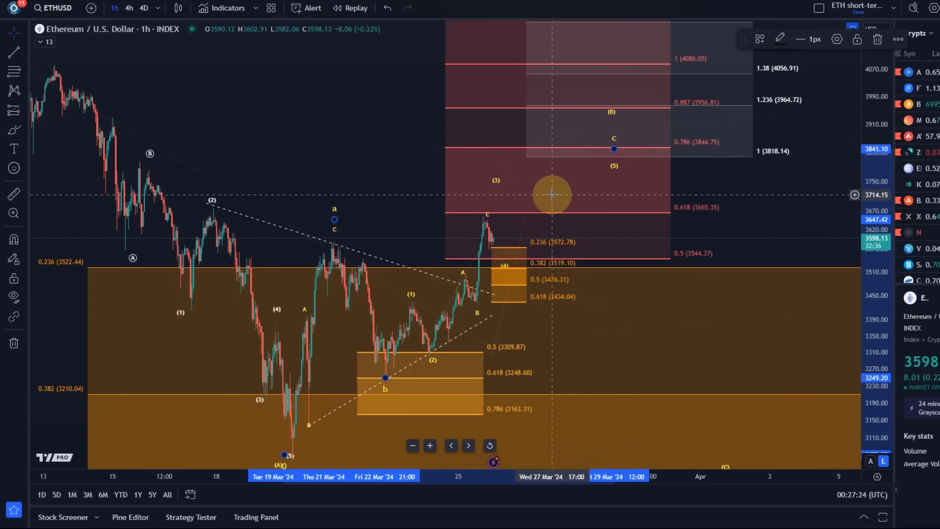
pyautogui.click(491, 217)
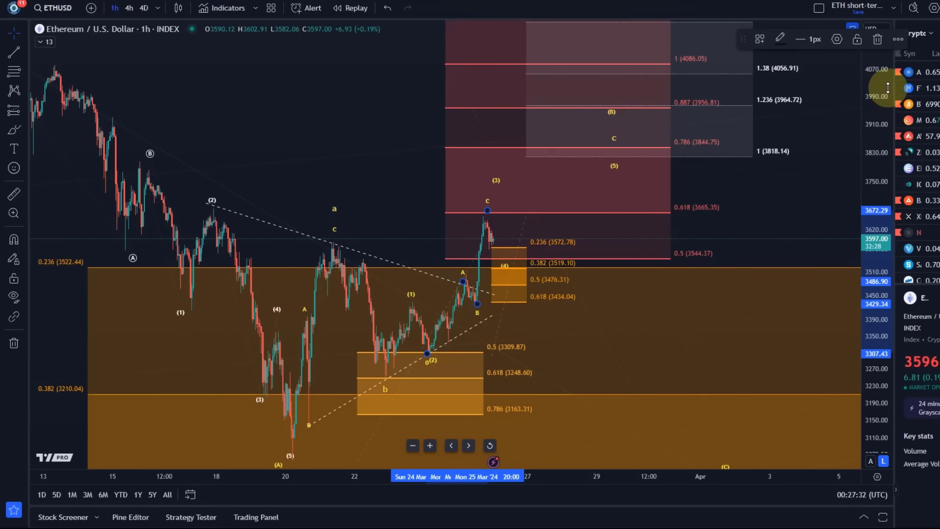
pyautogui.moveTo(888, 88); pyautogui.dragTo(745, 227)
pyautogui.scroll(-3, 455, 97)
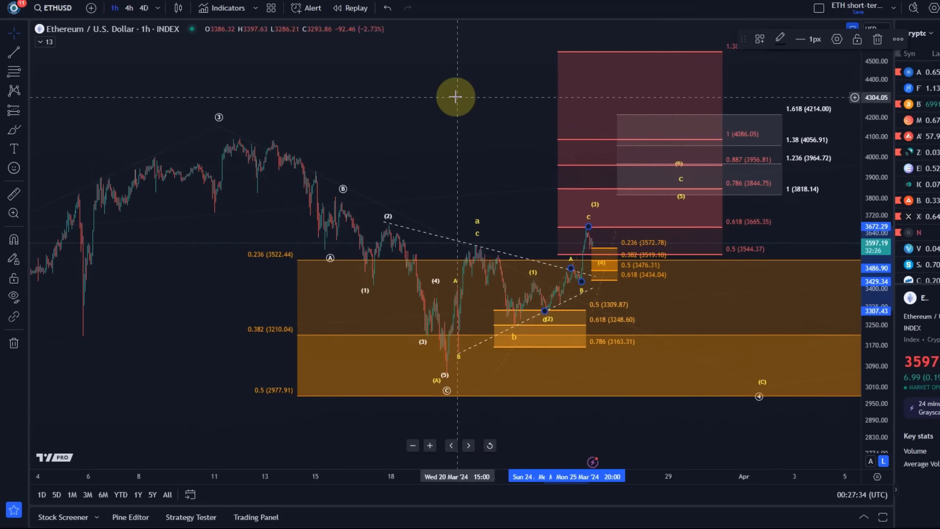
pyautogui.moveTo(455, 96); pyautogui.dragTo(258, 60)
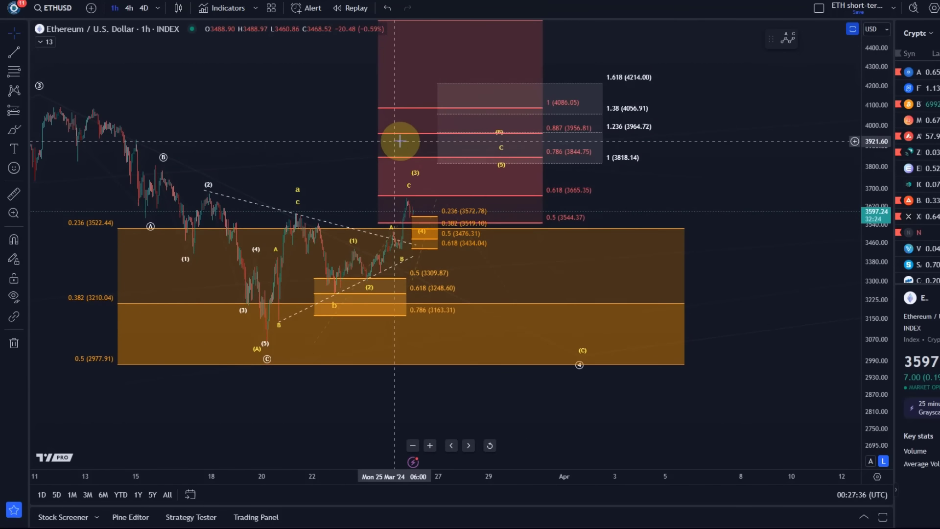
pyautogui.scroll(-2, 411, 127)
pyautogui.moveTo(326, 81); pyautogui.dragTo(308, 80)
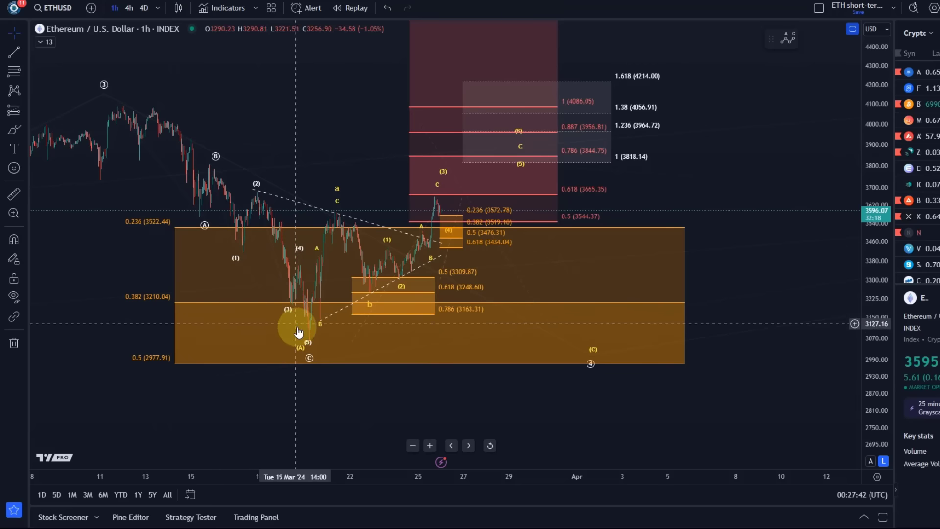
# Drag the Elliott wave's (A) and (5) anchors onto the 20 March low
pyautogui.moveTo(309, 335)
pyautogui.mouseDown()
pyautogui.moveTo(290, 346)
pyautogui.moveTo(304, 346)
pyautogui.moveTo(268, 352)
pyautogui.moveTo(307, 335)
pyautogui.mouseUp()
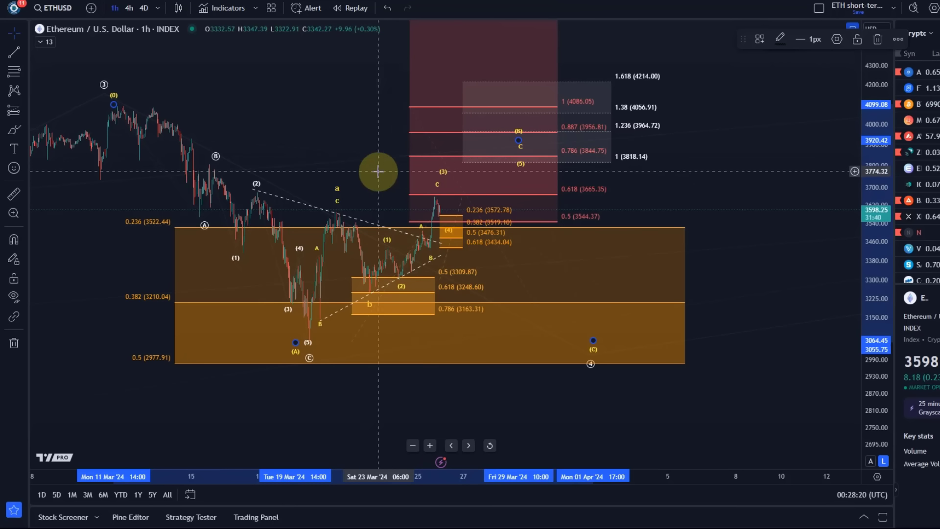
pyautogui.click(589, 371)
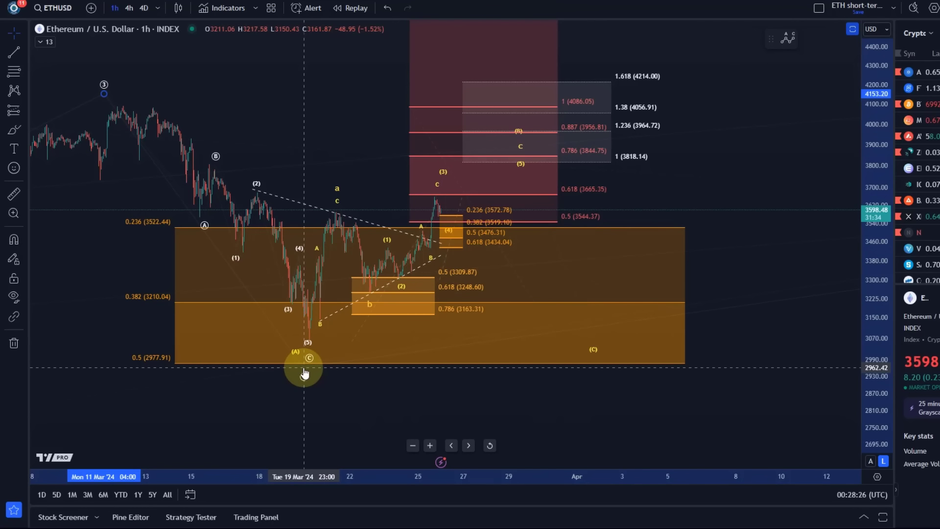
pyautogui.click(594, 363)
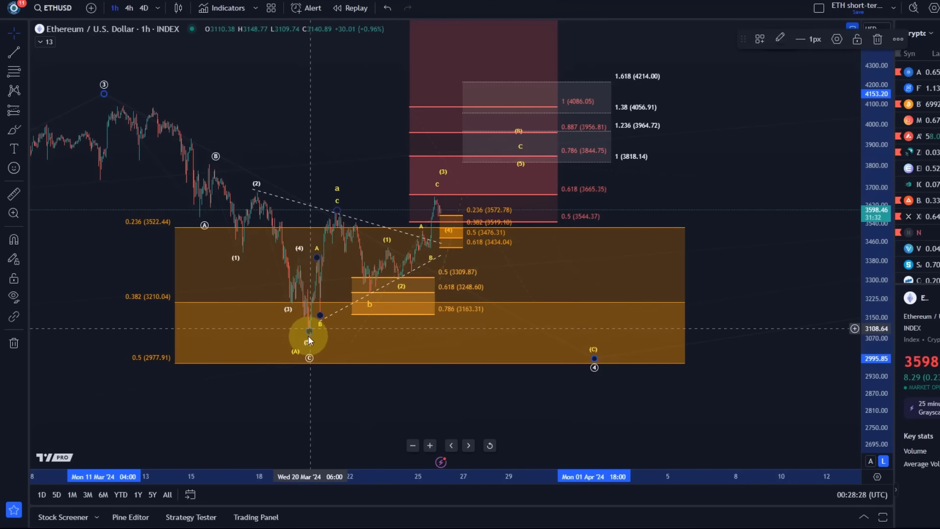
pyautogui.moveTo(308, 340)
pyautogui.mouseDown()
pyautogui.moveTo(332, 210)
pyautogui.moveTo(295, 355)
pyautogui.moveTo(310, 348)
pyautogui.moveTo(336, 235)
pyautogui.mouseUp()
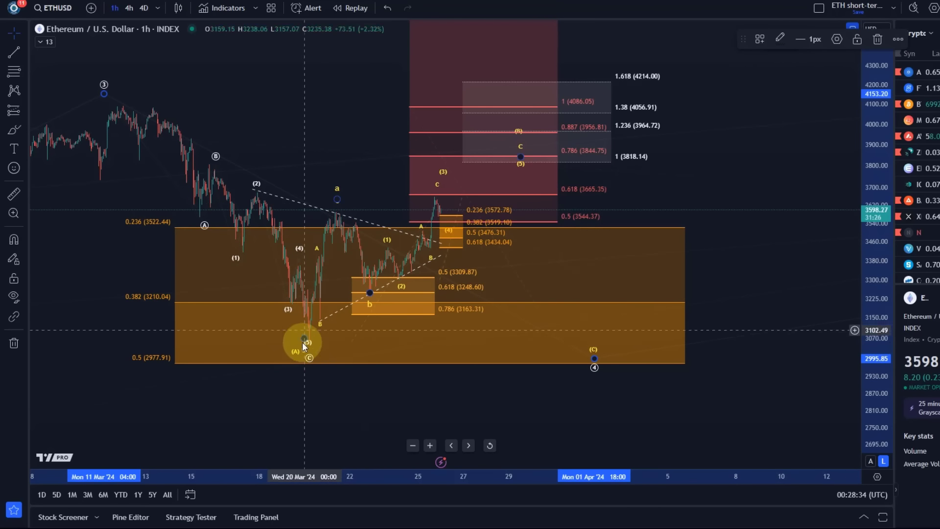
pyautogui.click(348, 224)
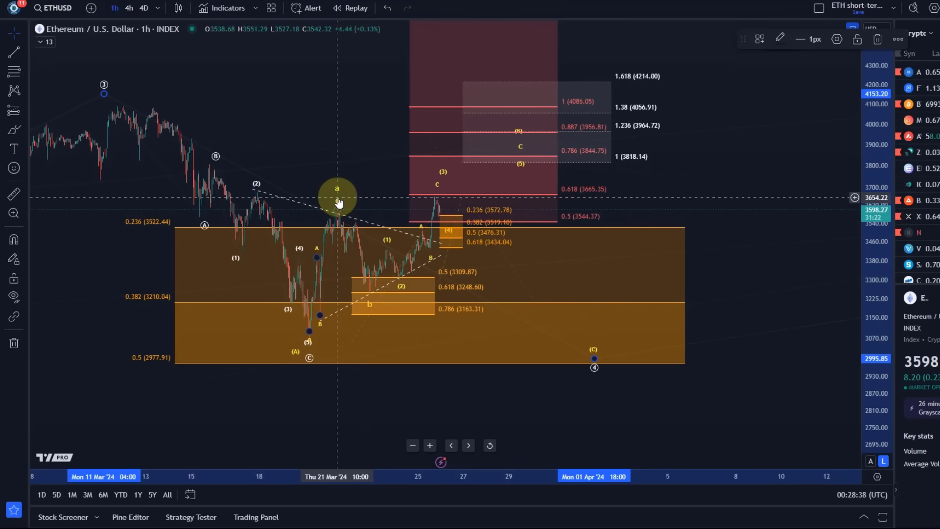
pyautogui.scroll(3, 279, 289)
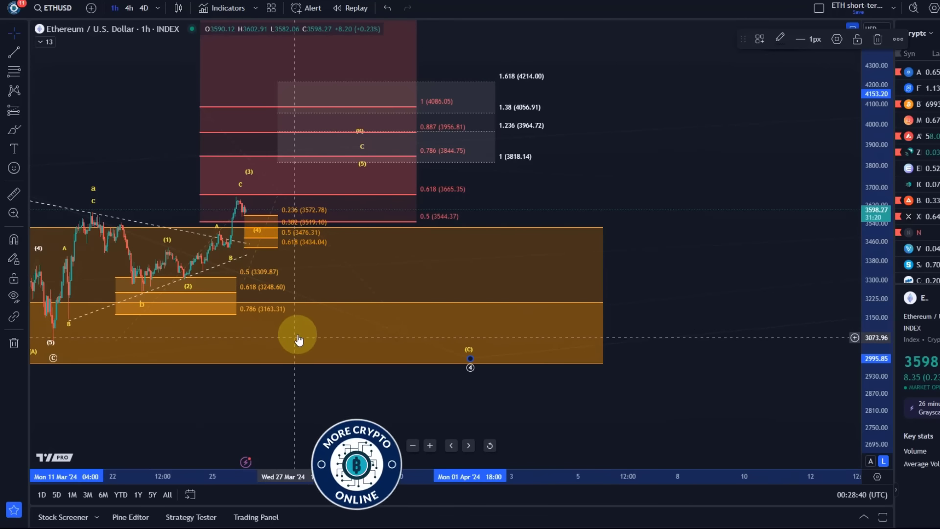
pyautogui.moveTo(300, 335); pyautogui.dragTo(488, 339)
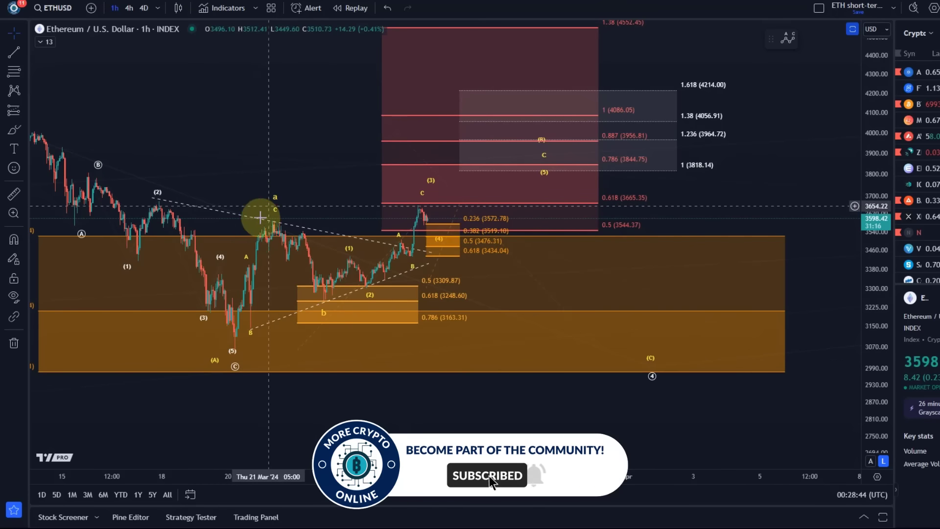
pyautogui.click(232, 344)
pyautogui.click(233, 337)
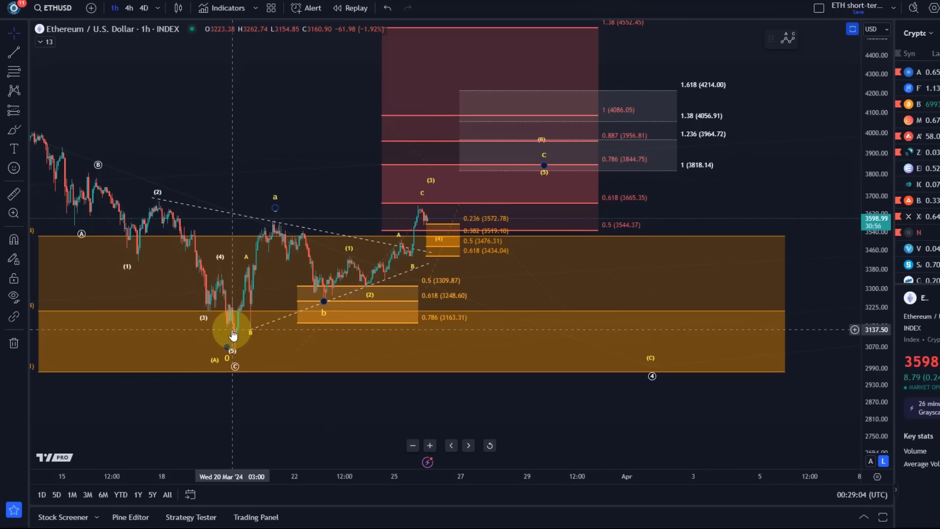
pyautogui.click(233, 335)
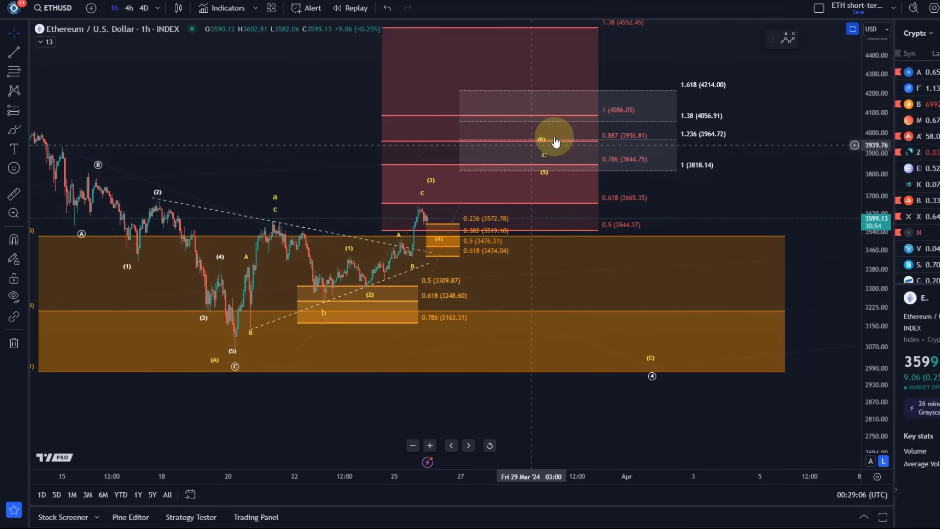
pyautogui.scroll(-2, 495, 183)
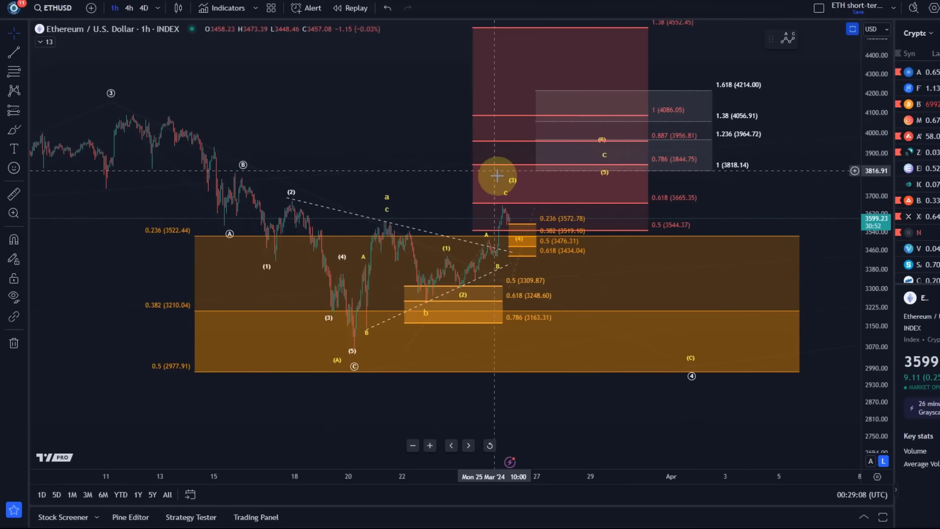
pyautogui.moveTo(377, 153); pyautogui.dragTo(427, 250)
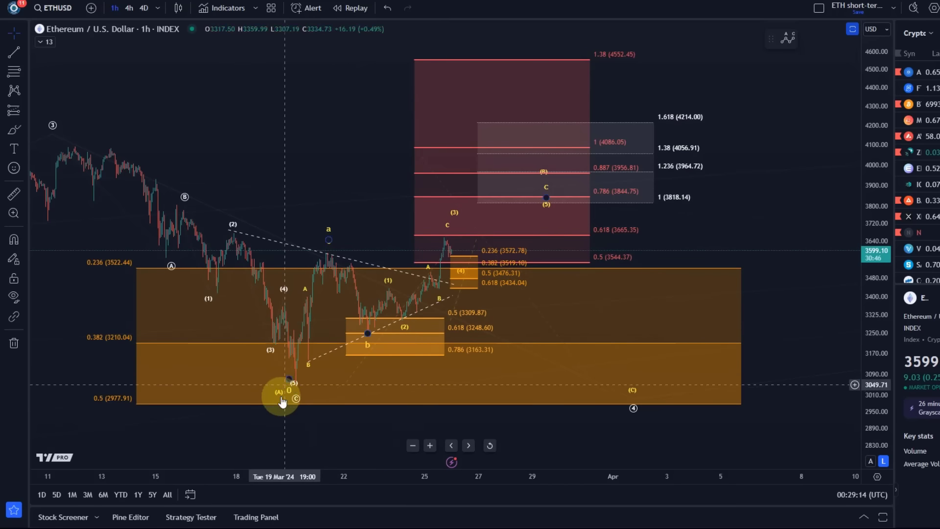
pyautogui.click(288, 380)
pyautogui.press('Escape')
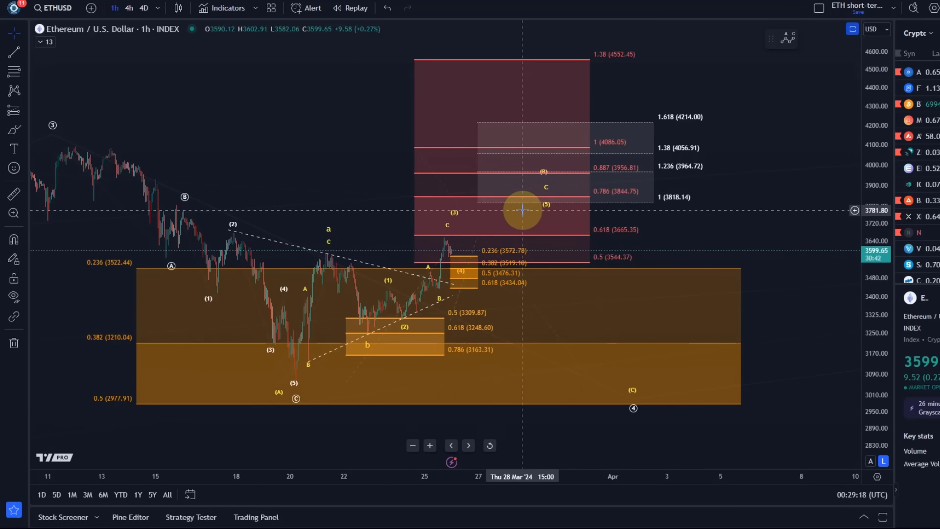
pyautogui.click(296, 391)
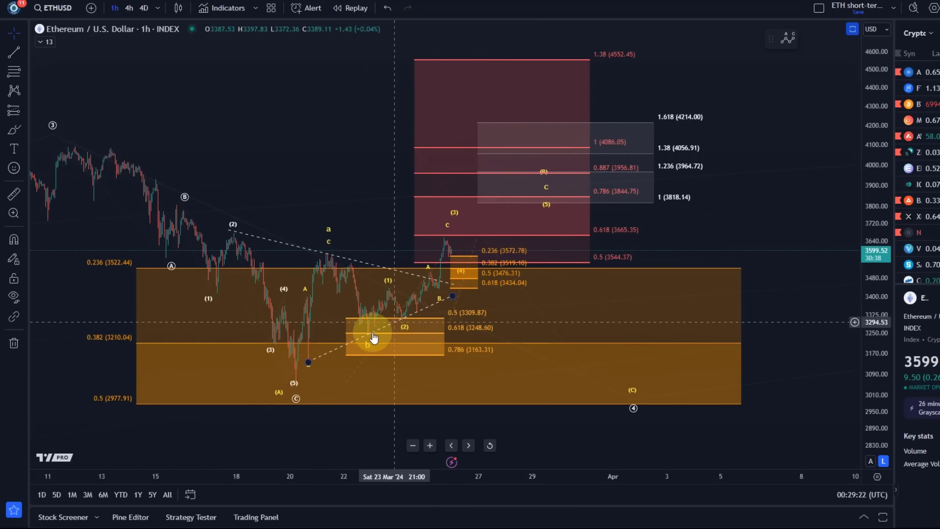
pyautogui.click(294, 374)
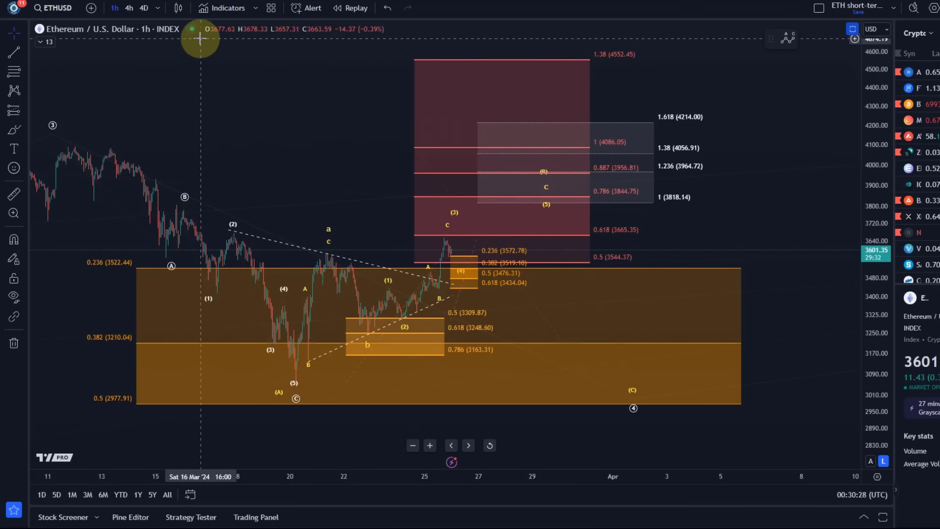
pyautogui.scroll(3, 200, 39)
pyautogui.moveTo(115, 176); pyautogui.dragTo(564, 227)
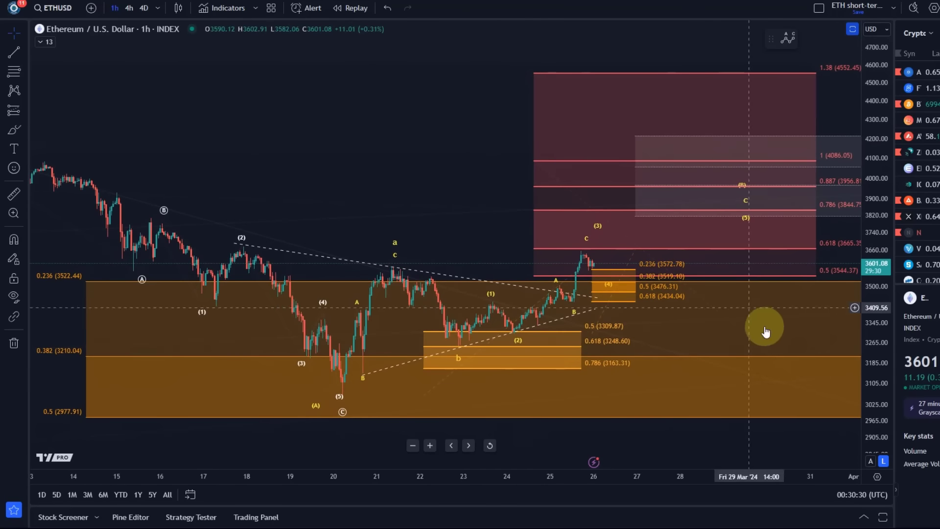
pyautogui.moveTo(877, 336); pyautogui.dragTo(876, 212)
pyautogui.moveTo(741, 333); pyautogui.dragTo(491, 311)
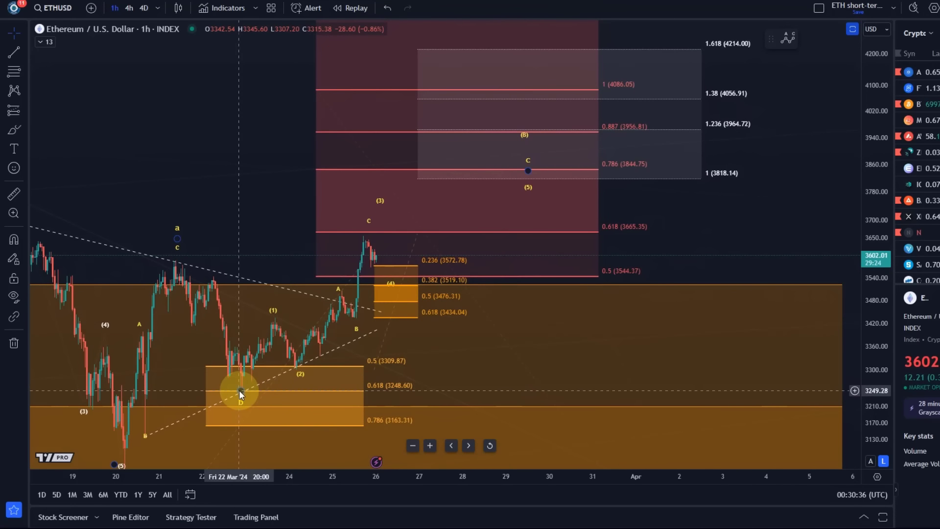
pyautogui.click(13, 129)
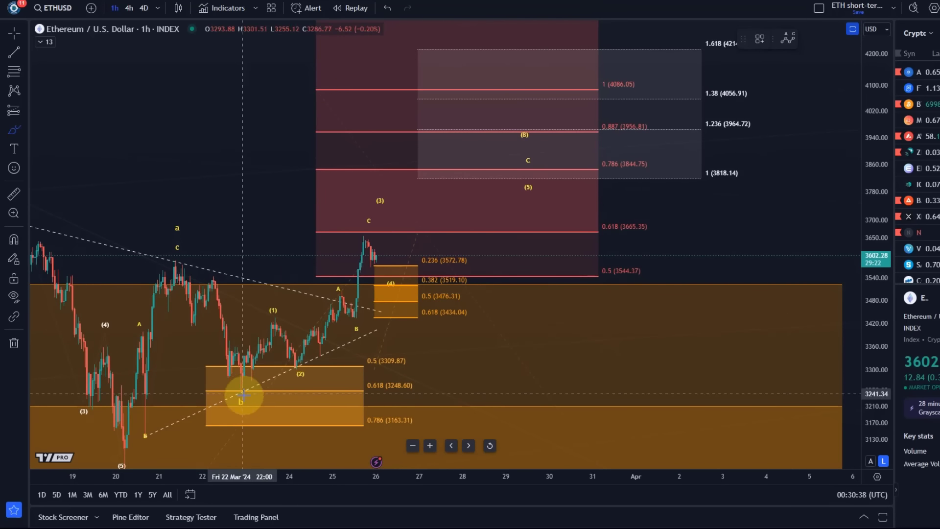
pyautogui.moveTo(243, 395)
pyautogui.mouseDown()
pyautogui.moveTo(266, 311)
pyautogui.moveTo(299, 373)
pyautogui.moveTo(363, 268)
pyautogui.moveTo(377, 224)
pyautogui.moveTo(401, 279)
pyautogui.moveTo(441, 242)
pyautogui.moveTo(467, 179)
pyautogui.mouseUp()
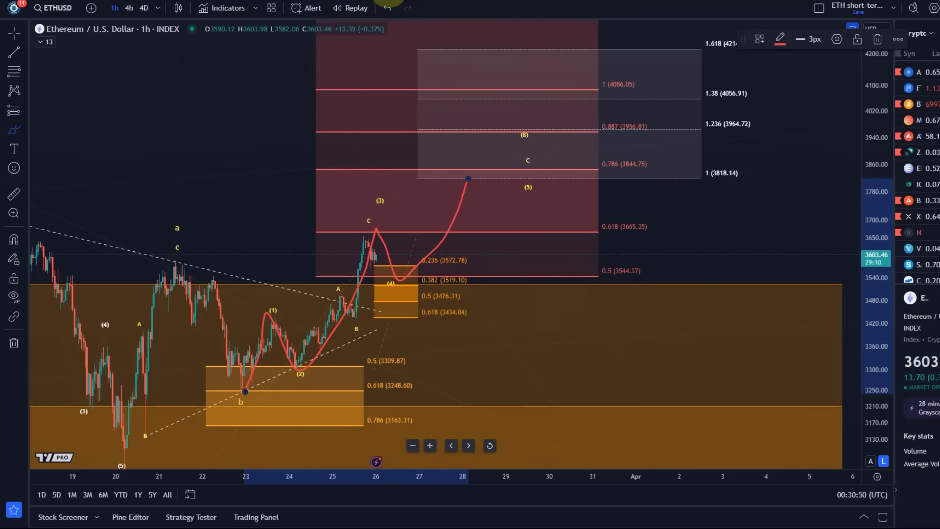
pyautogui.click(387, 8)
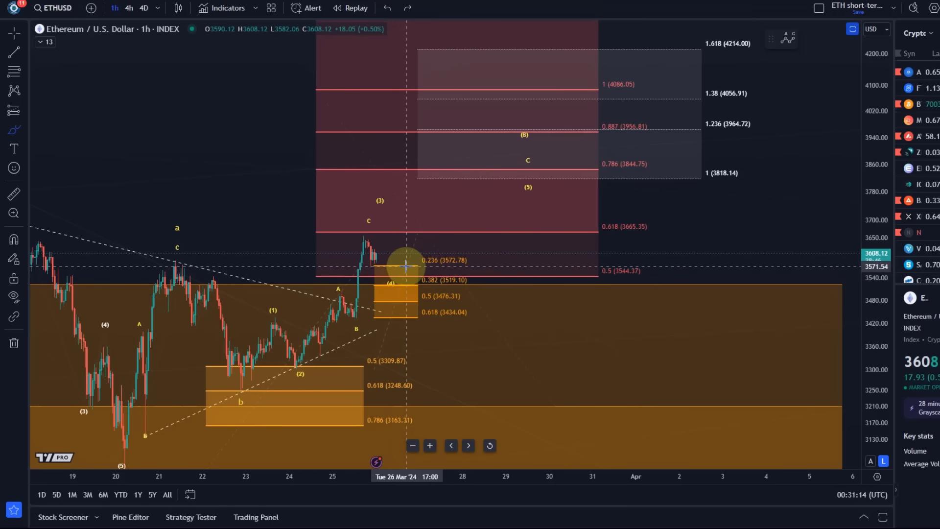
pyautogui.scroll(-2, 346, 304)
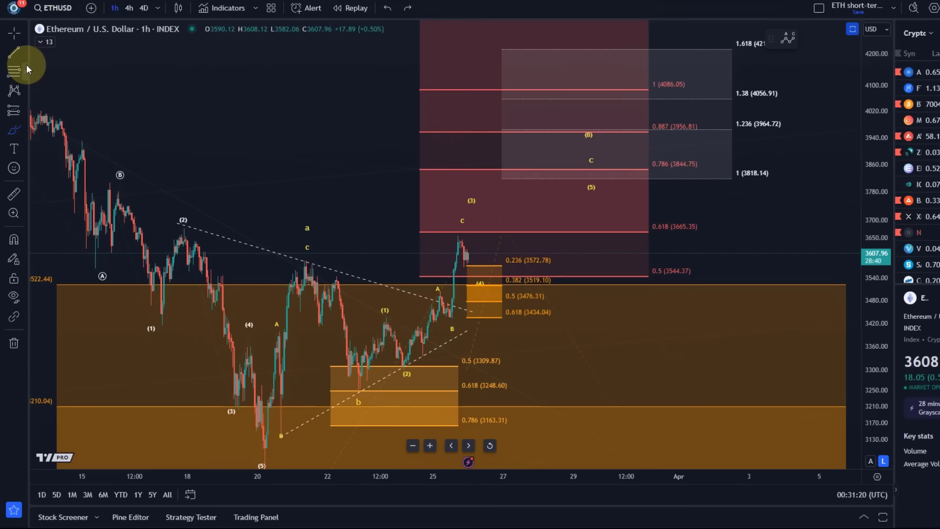
pyautogui.click(21, 80)
pyautogui.click(49, 106)
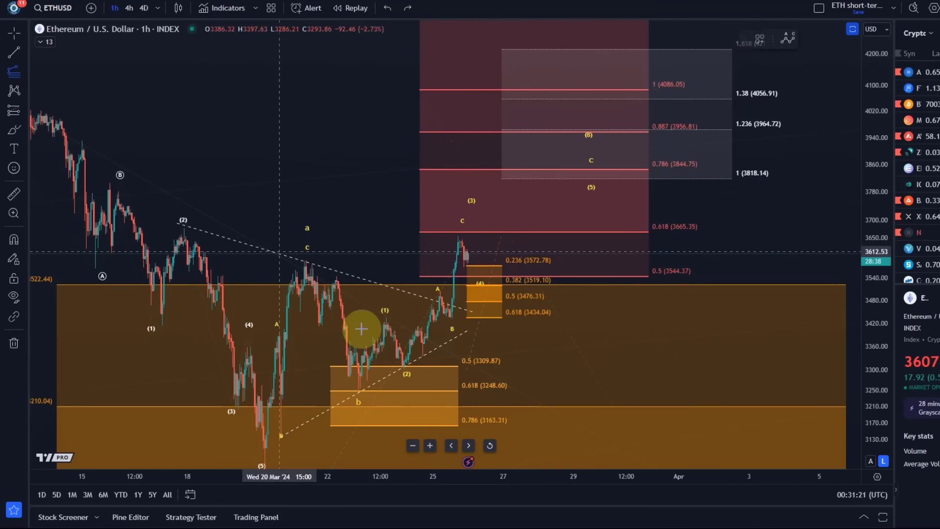
pyautogui.click(446, 393)
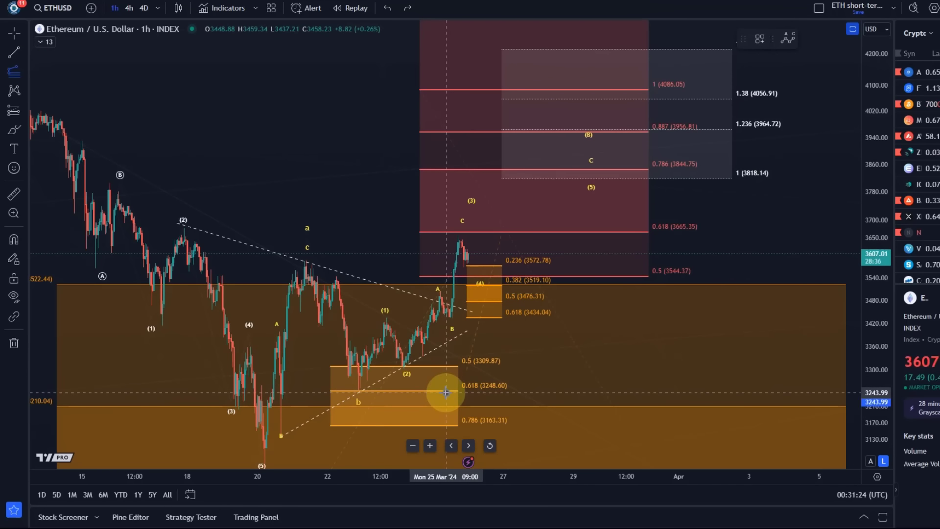
pyautogui.click(514, 316)
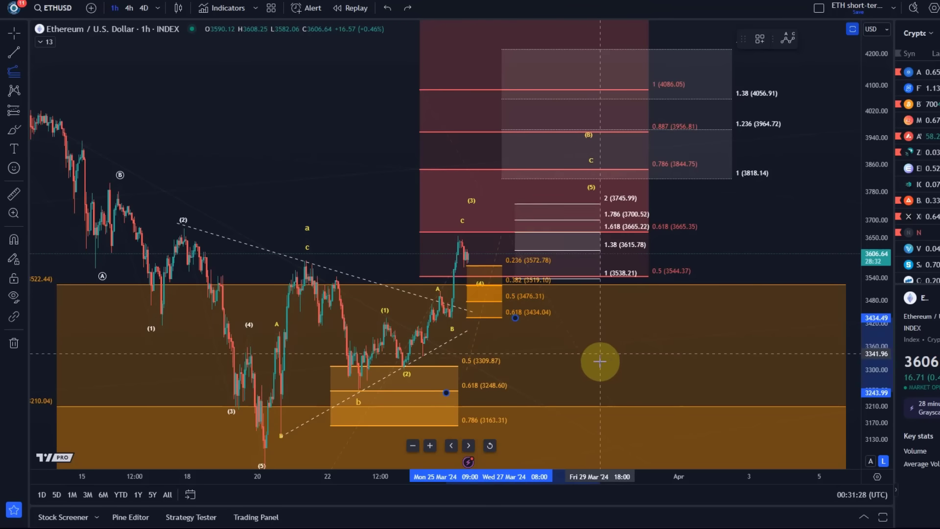
pyautogui.click(572, 366)
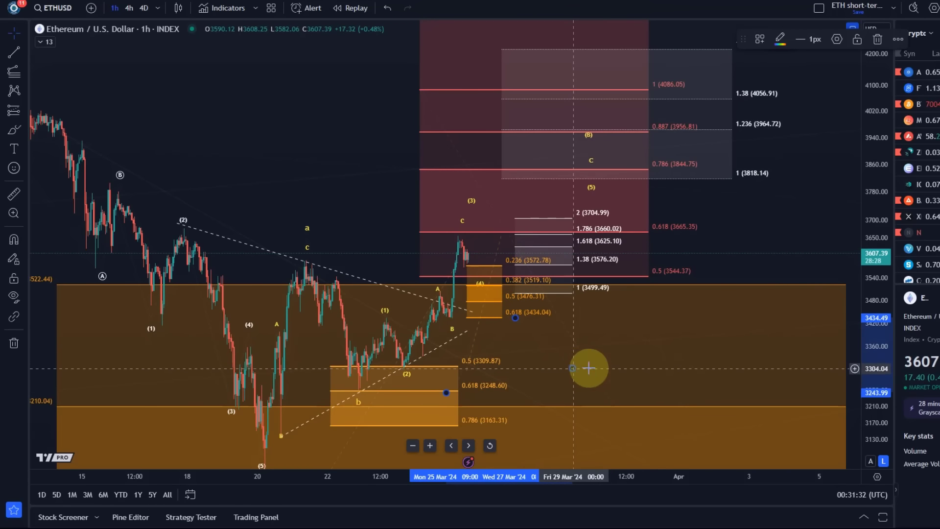
pyautogui.hotkey('shift', 'F10')
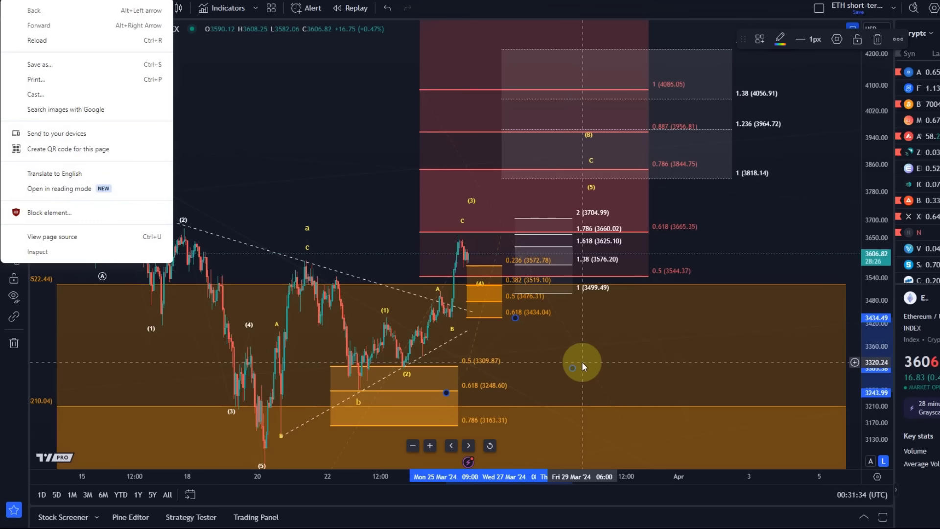
pyautogui.click(597, 299)
pyautogui.click(591, 260)
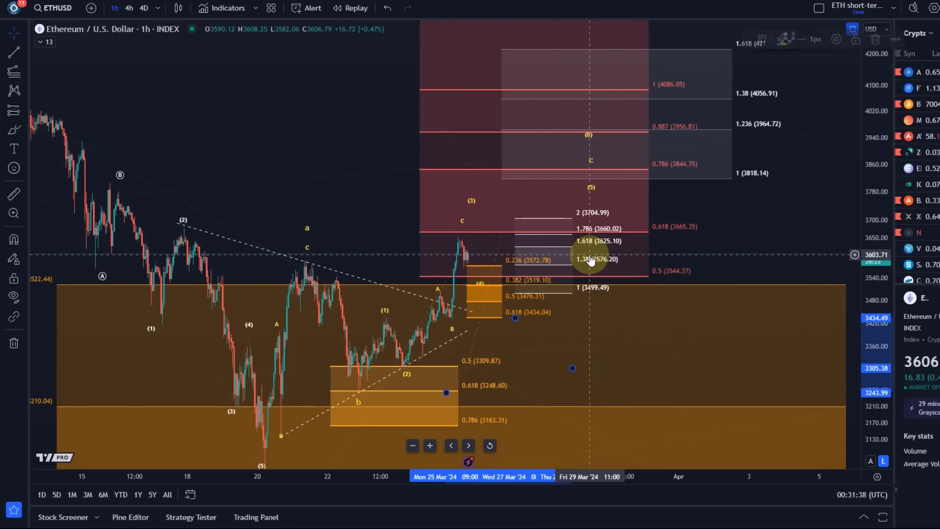
pyautogui.press('Left')
pyautogui.press('Left')
pyautogui.press('Left')
pyautogui.press('Left')
pyautogui.press('Left')
pyautogui.press('Left')
pyautogui.press('Left')
pyautogui.press('Left')
pyautogui.press('Left')
pyautogui.press('Left')
pyautogui.press('Left')
pyautogui.press('Left')
pyautogui.press('Left')
pyautogui.press('Left')
pyautogui.press('Left')
pyautogui.press('Left')
pyautogui.press('Left')
pyautogui.press('Left')
pyautogui.press('Left')
pyautogui.press('Left')
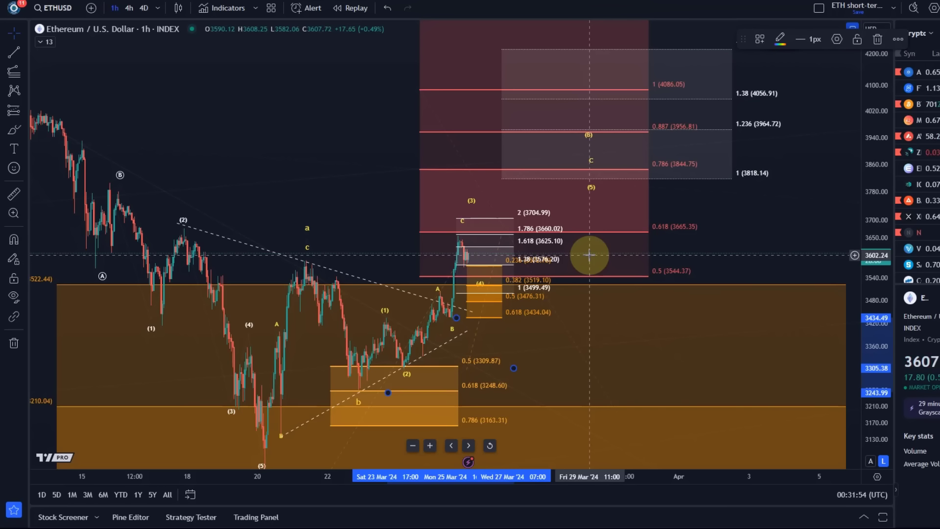
pyautogui.press('Delete')
pyautogui.scroll(3, 273, 262)
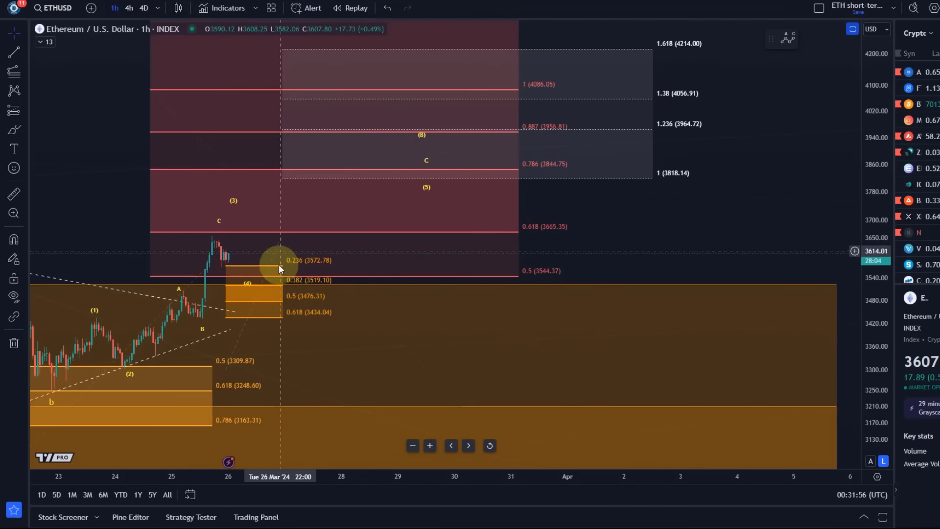
pyautogui.rightClick(313, 345)
pyautogui.click(198, 356)
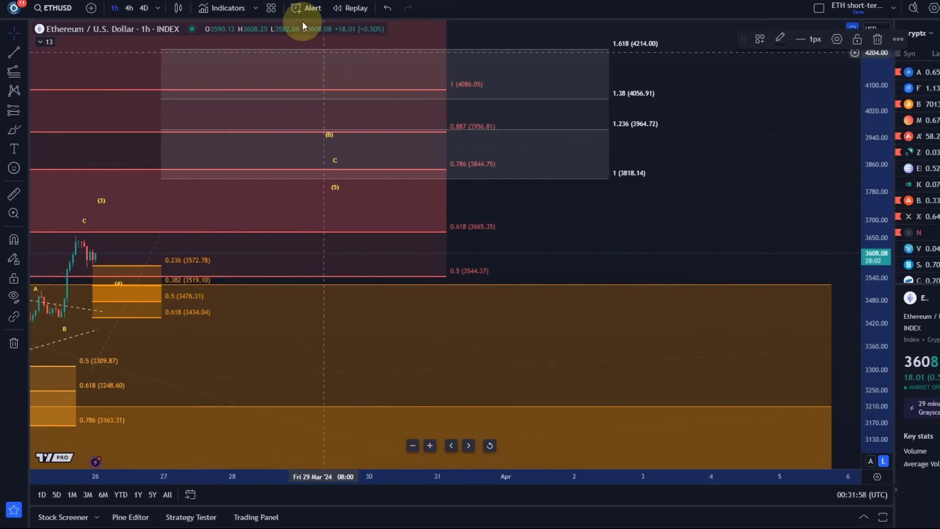
pyautogui.click(387, 8)
pyautogui.moveTo(391, 294); pyautogui.dragTo(690, 263)
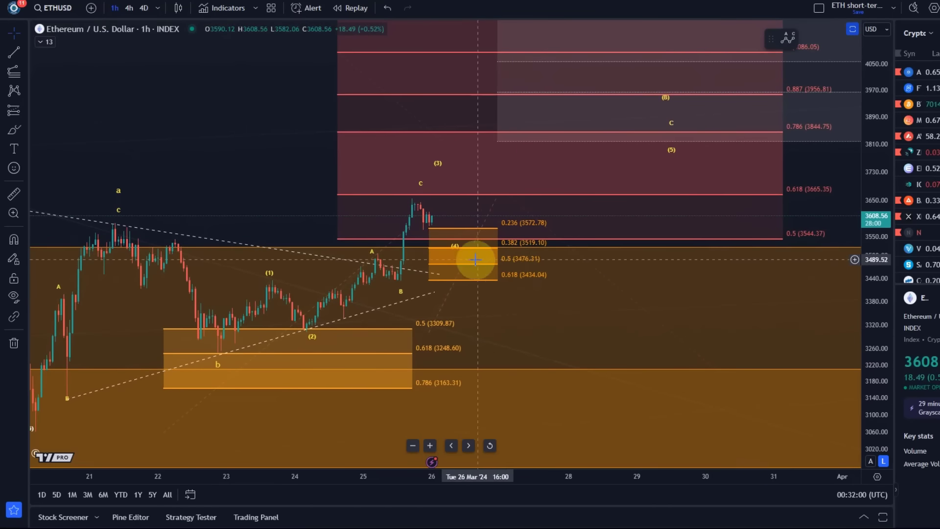